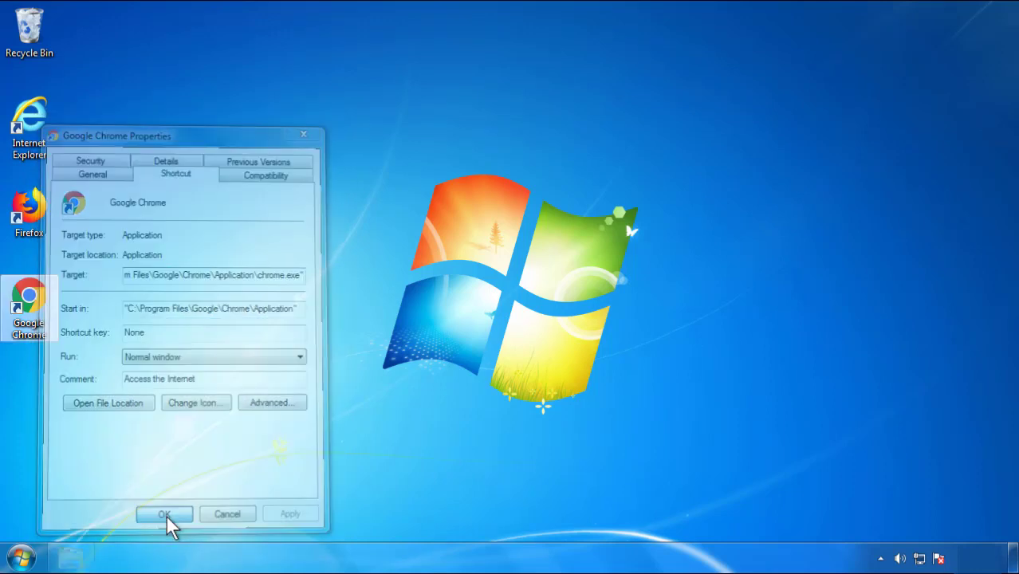
Close the Google Chrome shortcut's Properties dialog and bring up the Start menu
{"action": "left_click", "coordinate": [21, 557]}
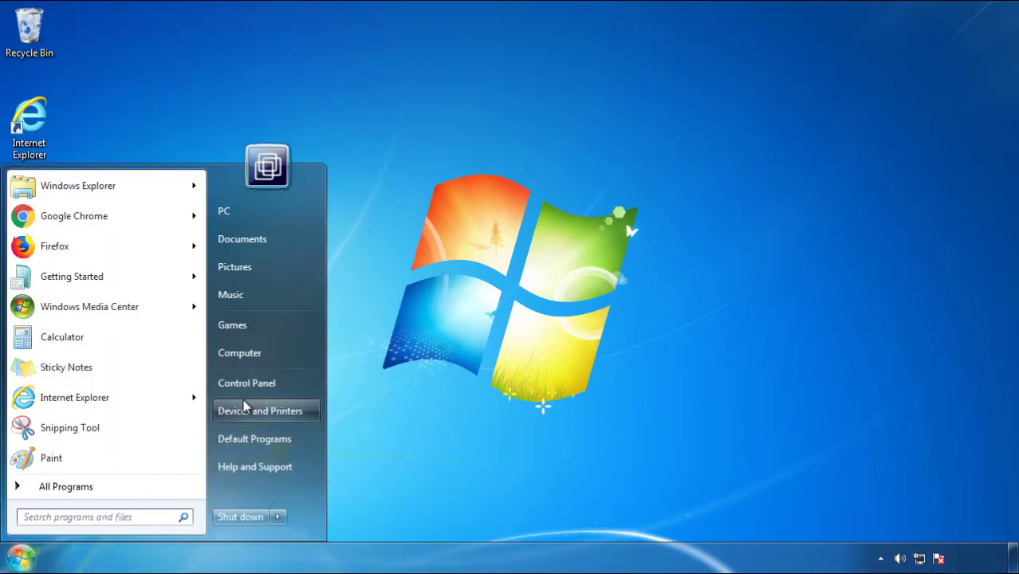
Open the installed programs list and sort it by Installed On, newest first
{"action": "left_click", "coordinate": [255, 380]}
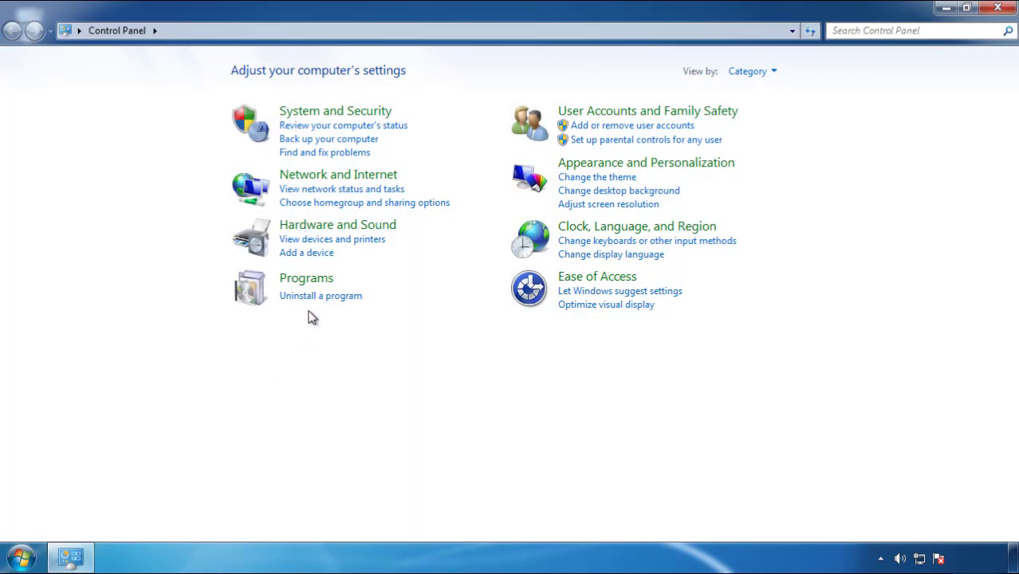
{"action": "left_click", "coordinate": [319, 295]}
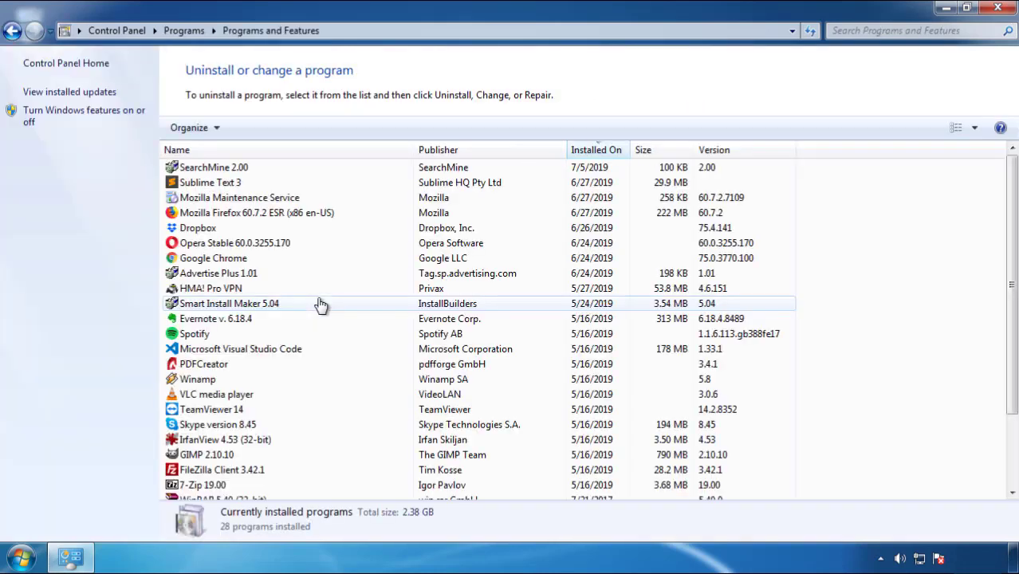
{"action": "left_click", "coordinate": [597, 152]}
{"action": "left_click", "coordinate": [593, 151]}
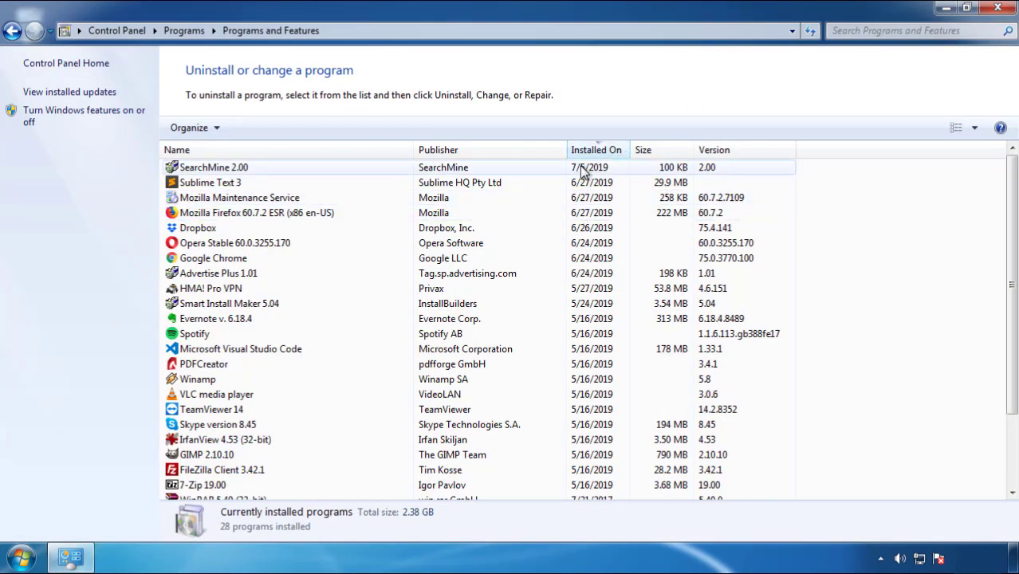
Uninstall SearchMine 2.00, confirming the removal through to Finish
{"action": "left_click", "coordinate": [214, 170]}
{"action": "left_click", "coordinate": [253, 128]}
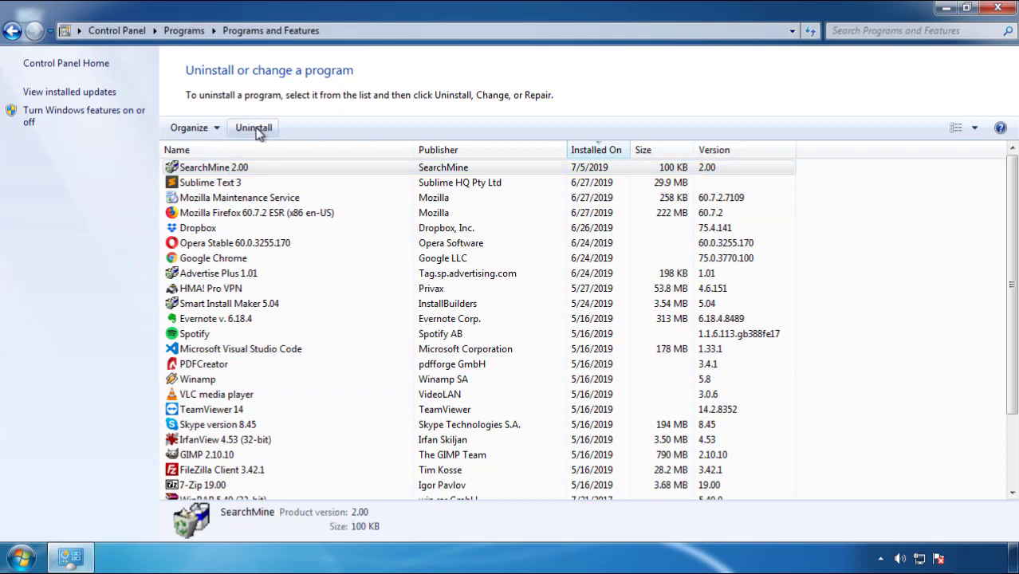
{"action": "left_click", "coordinate": [593, 424]}
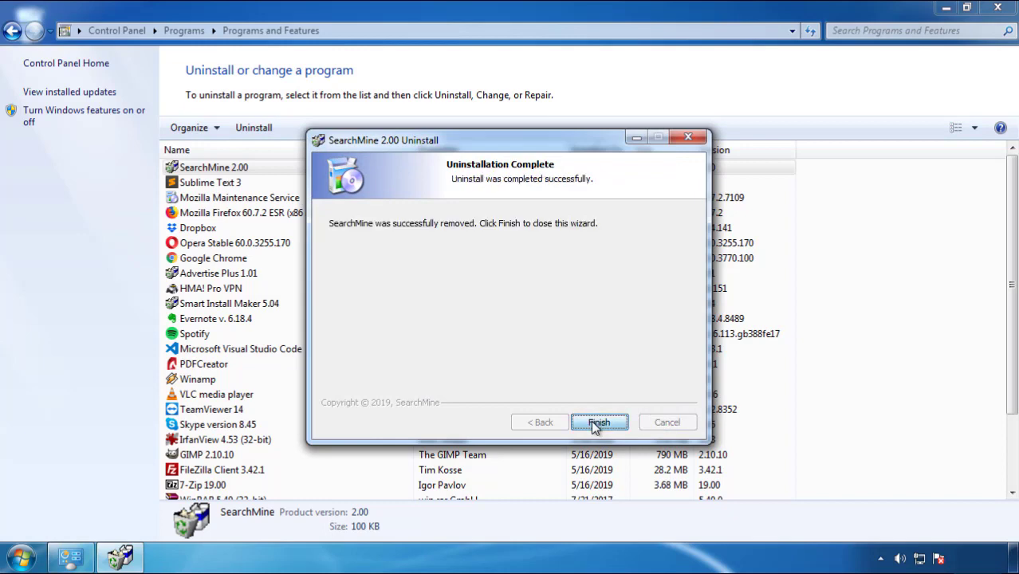
{"action": "left_click", "coordinate": [590, 420]}
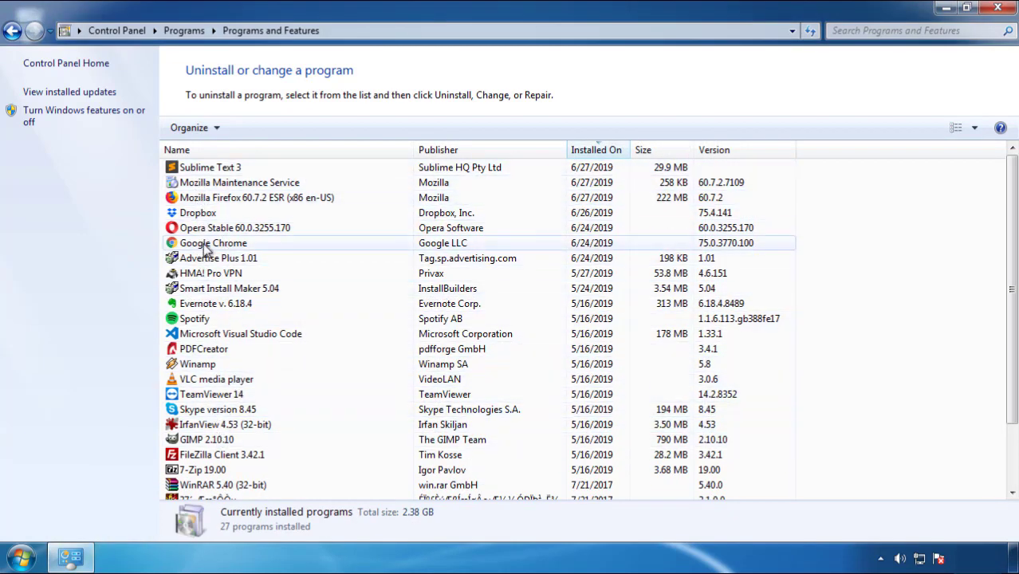
Close Programs and Features, restart the PC and boot it into Safe Mode
{"action": "left_click", "coordinate": [998, 10]}
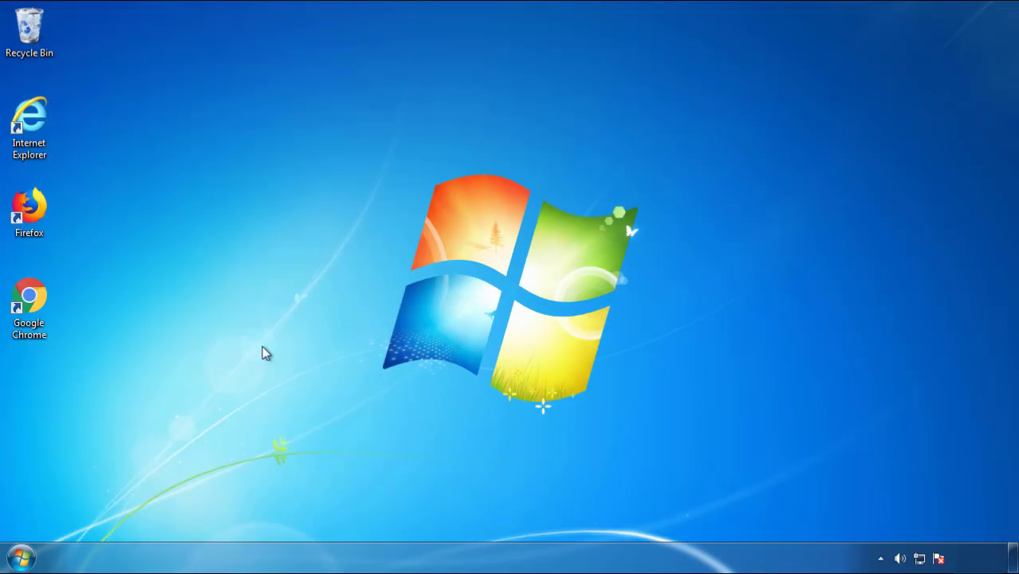
{"action": "left_click", "coordinate": [19, 559]}
{"action": "mouse_move", "coordinate": [276, 519]}
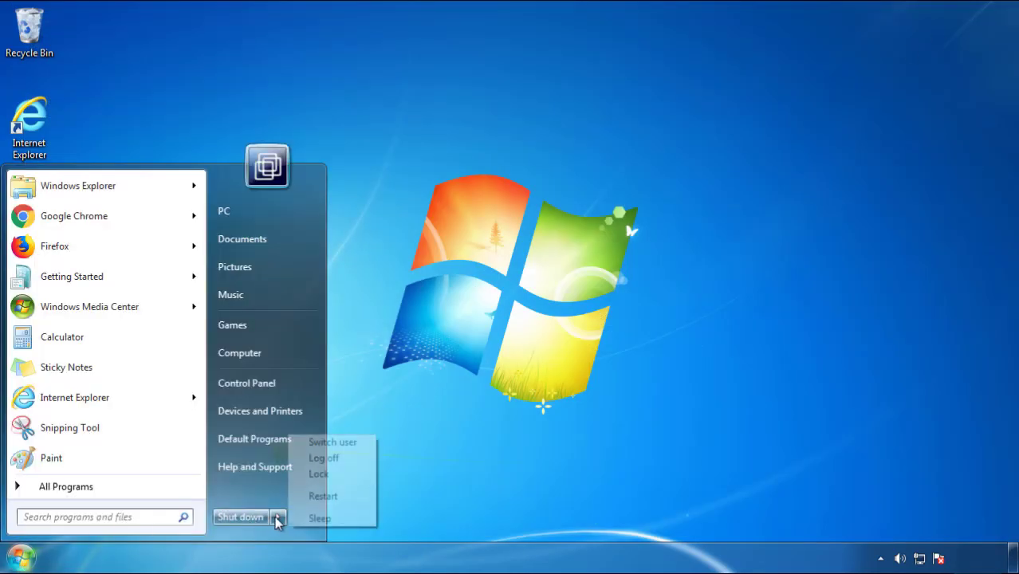
{"action": "left_click", "coordinate": [531, 436]}
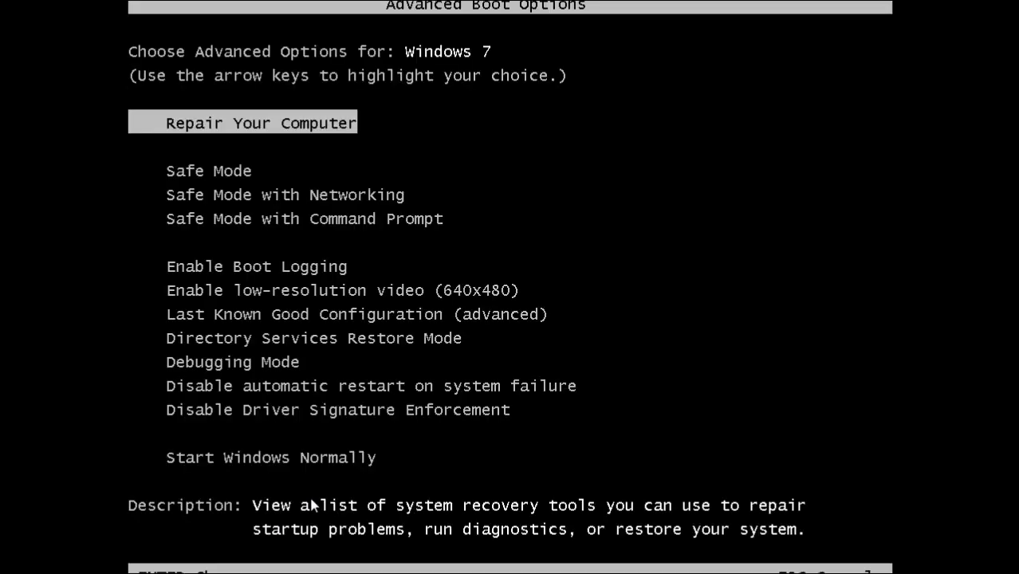
{"action": "key", "text": "Down"}
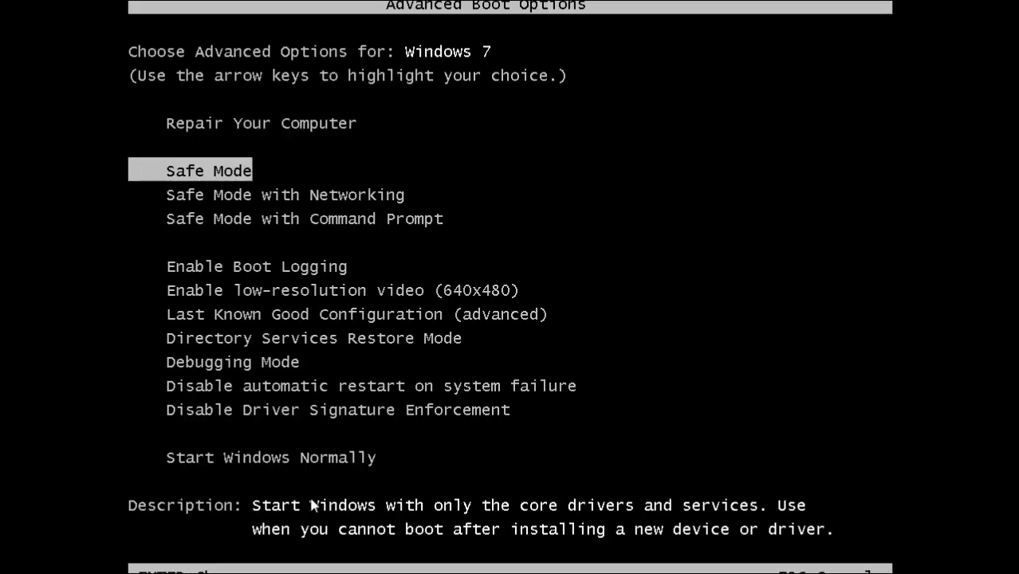
{"action": "key", "text": "Return"}
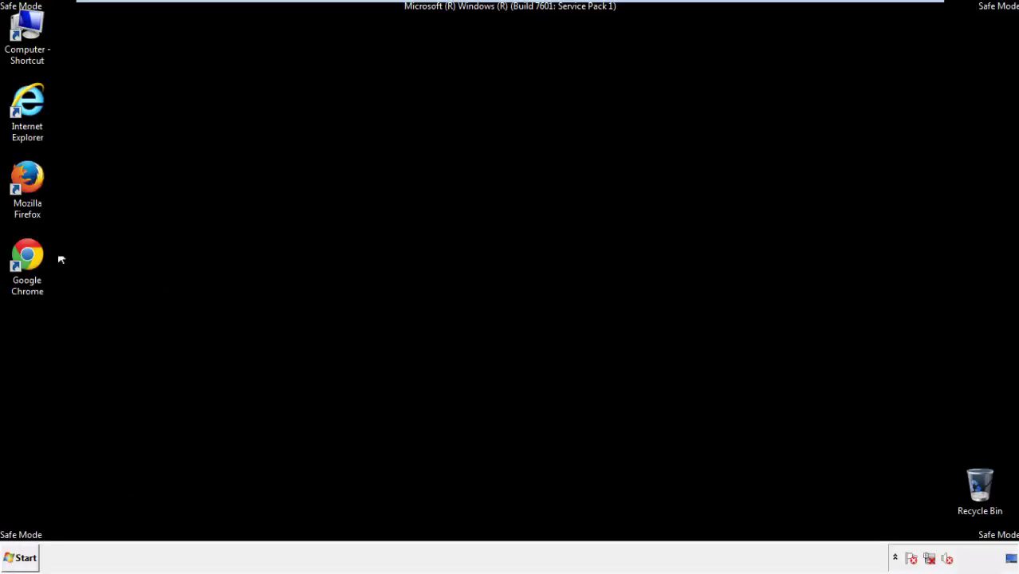
Launch Firefox, decline the default-browser prompt, and show the Menu Bar
{"action": "double_click", "coordinate": [36, 185]}
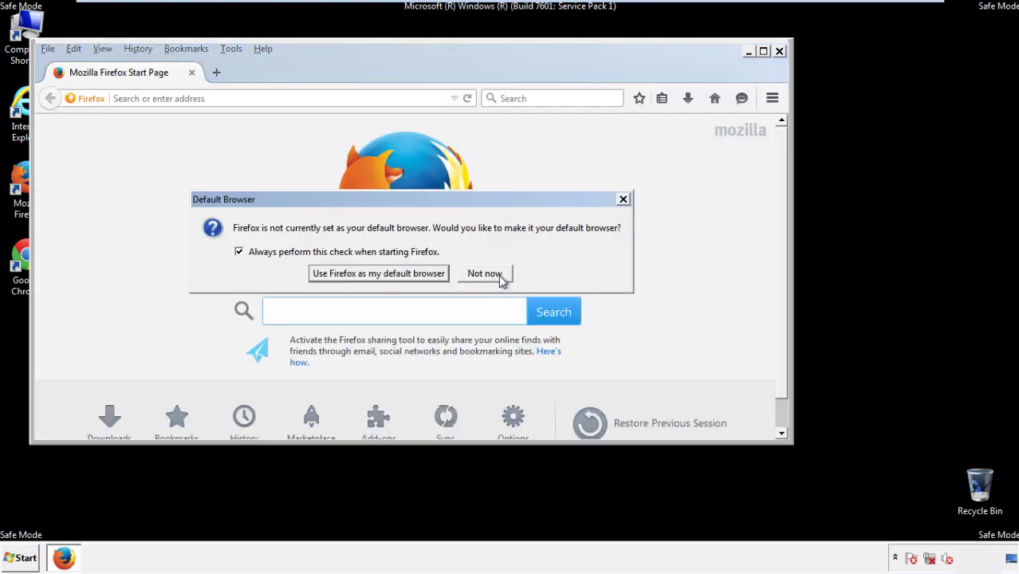
{"action": "left_click", "coordinate": [497, 273]}
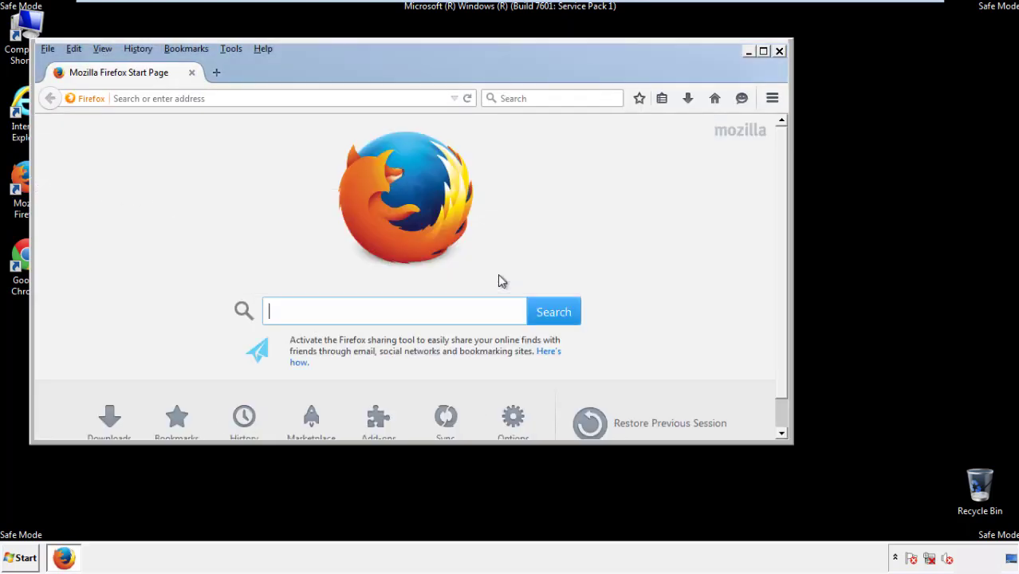
{"action": "right_click", "coordinate": [313, 70]}
{"action": "left_click", "coordinate": [340, 120]}
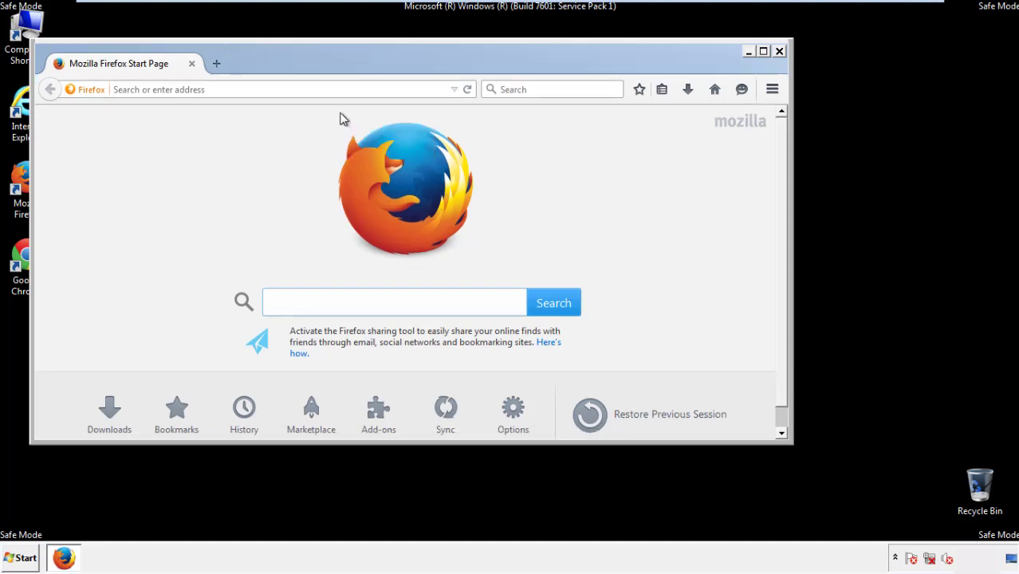
{"action": "right_click", "coordinate": [322, 69]}
{"action": "left_click", "coordinate": [332, 123]}
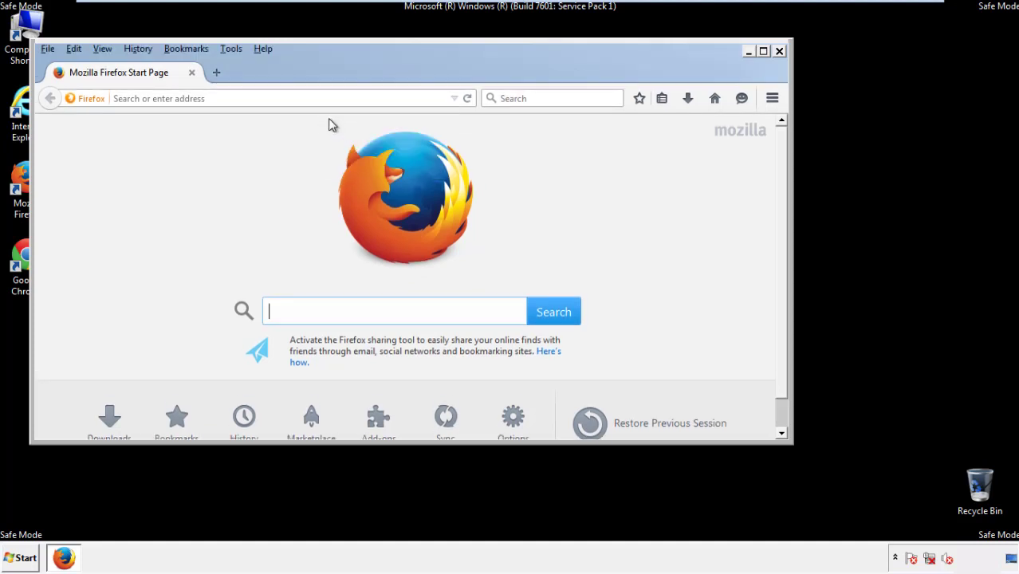
Clear Firefox's recent history for time range Everything, including offline data and site preferences
{"action": "left_click", "coordinate": [144, 50]}
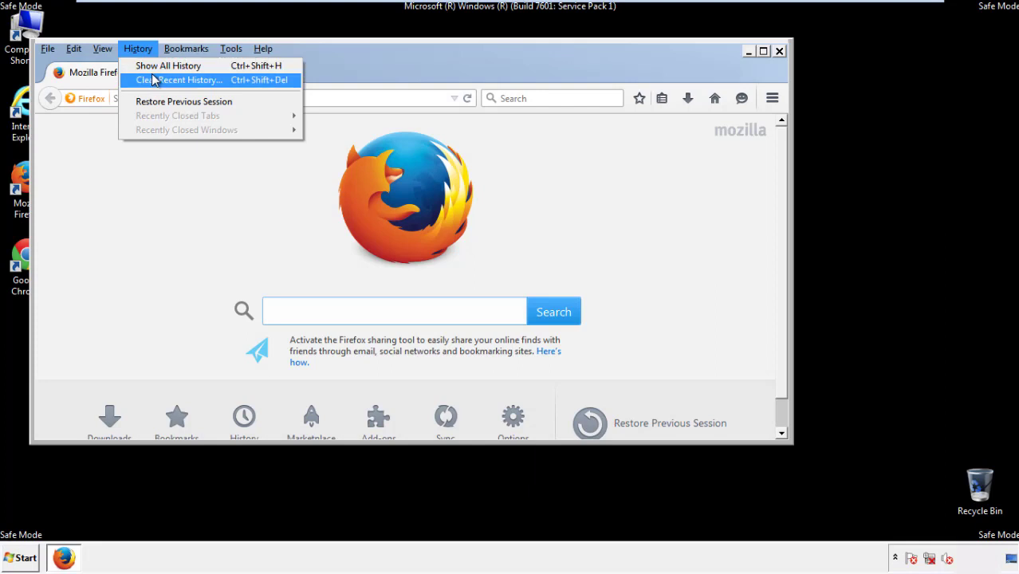
{"action": "left_click", "coordinate": [154, 80]}
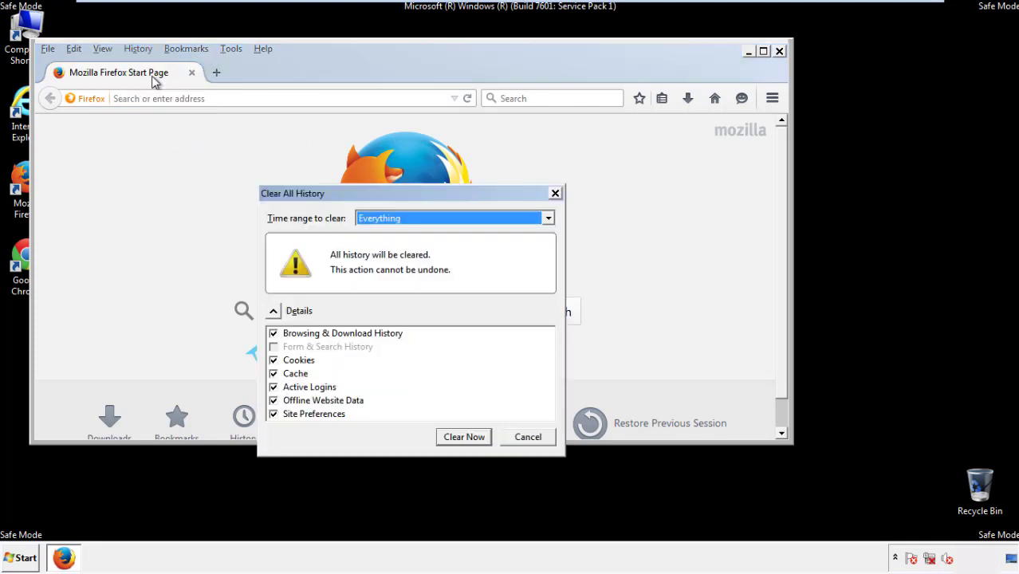
{"action": "left_click", "coordinate": [375, 219]}
{"action": "left_click", "coordinate": [383, 300]}
{"action": "left_click", "coordinate": [273, 400]}
{"action": "left_click", "coordinate": [273, 400]}
{"action": "left_click", "coordinate": [273, 415]}
{"action": "left_click", "coordinate": [273, 415]}
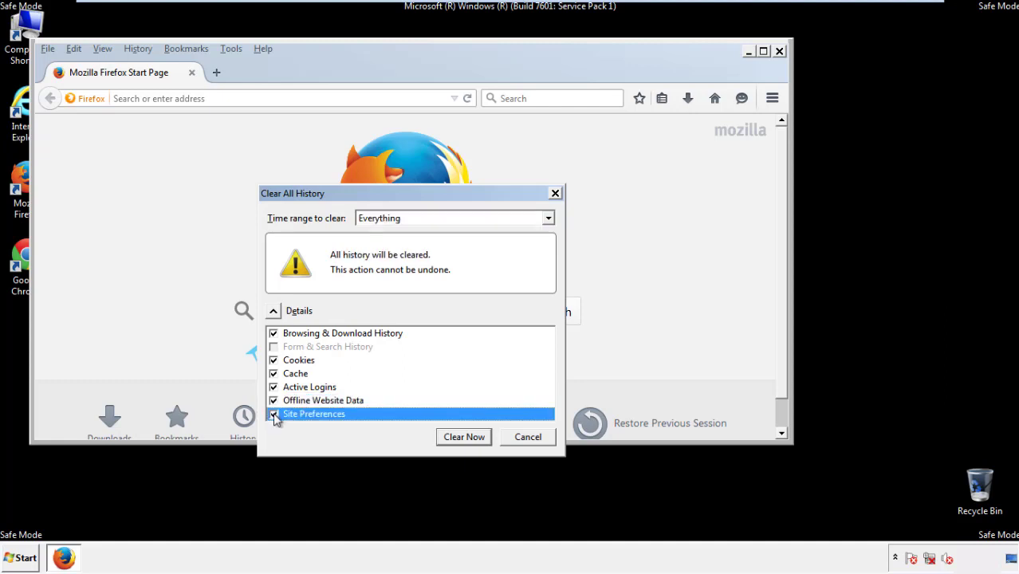
{"action": "left_click", "coordinate": [463, 437]}
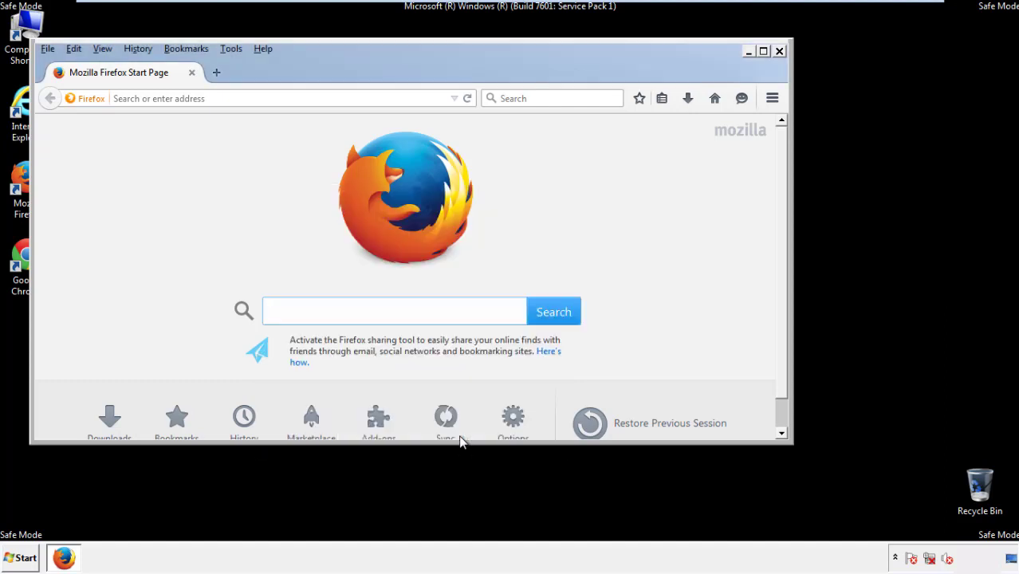
Refresh Firefox to its defaults via Troubleshooting Information, then close Firefox
{"action": "left_click", "coordinate": [262, 48]}
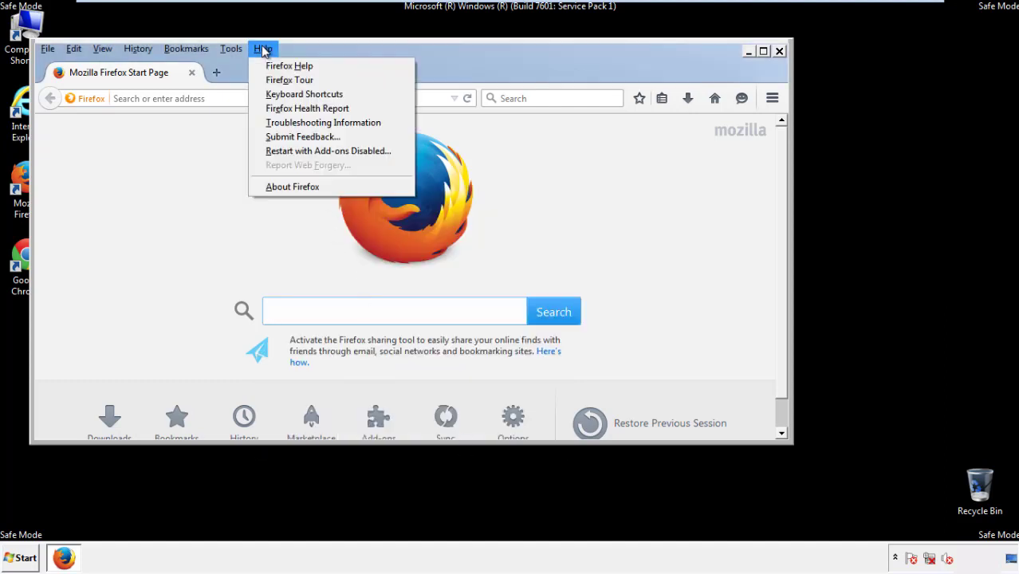
{"action": "left_click", "coordinate": [295, 121]}
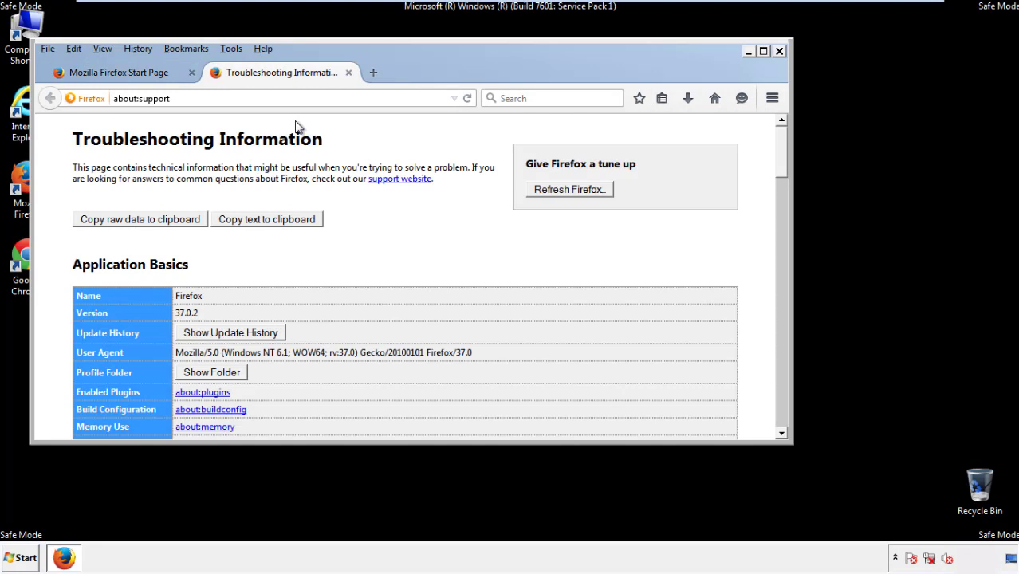
{"action": "left_click", "coordinate": [591, 194]}
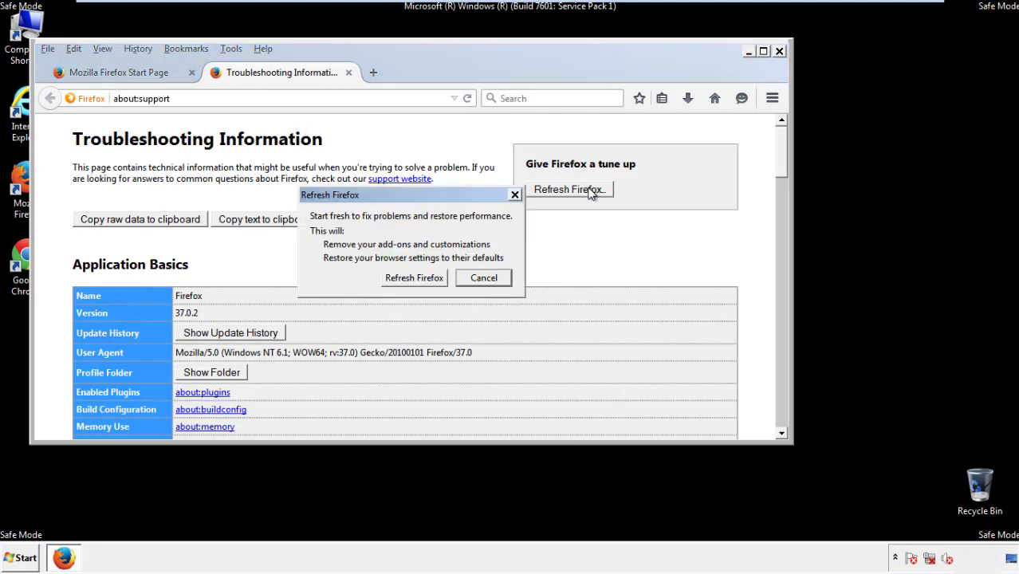
{"action": "left_click", "coordinate": [413, 277]}
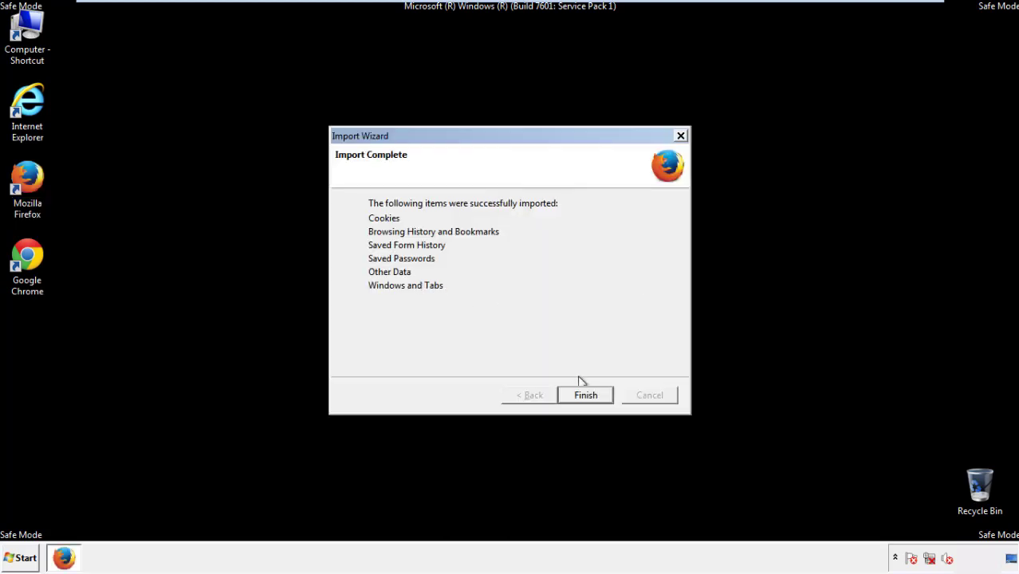
{"action": "left_click", "coordinate": [585, 395]}
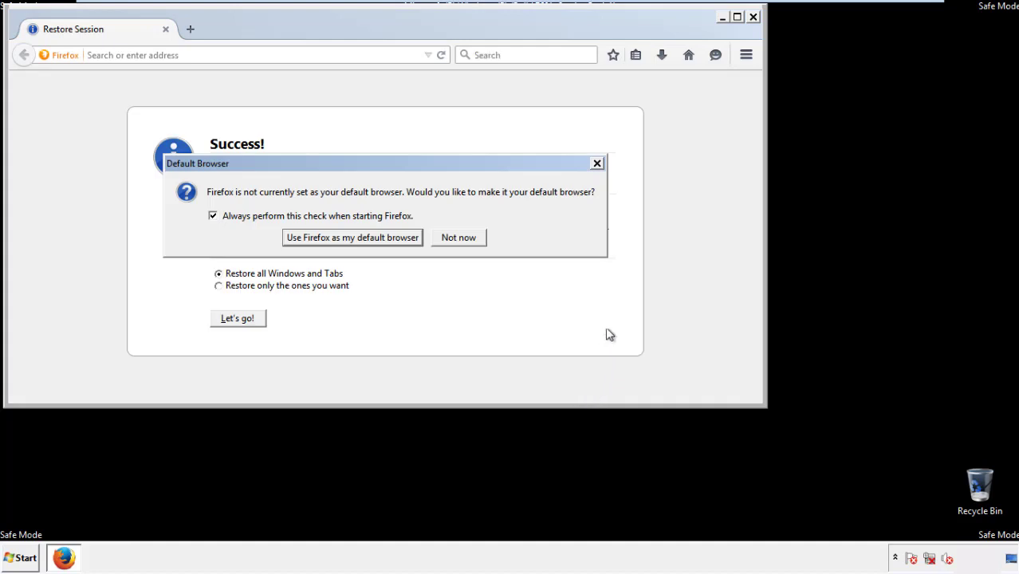
{"action": "left_click", "coordinate": [460, 240]}
{"action": "left_click", "coordinate": [752, 17]}
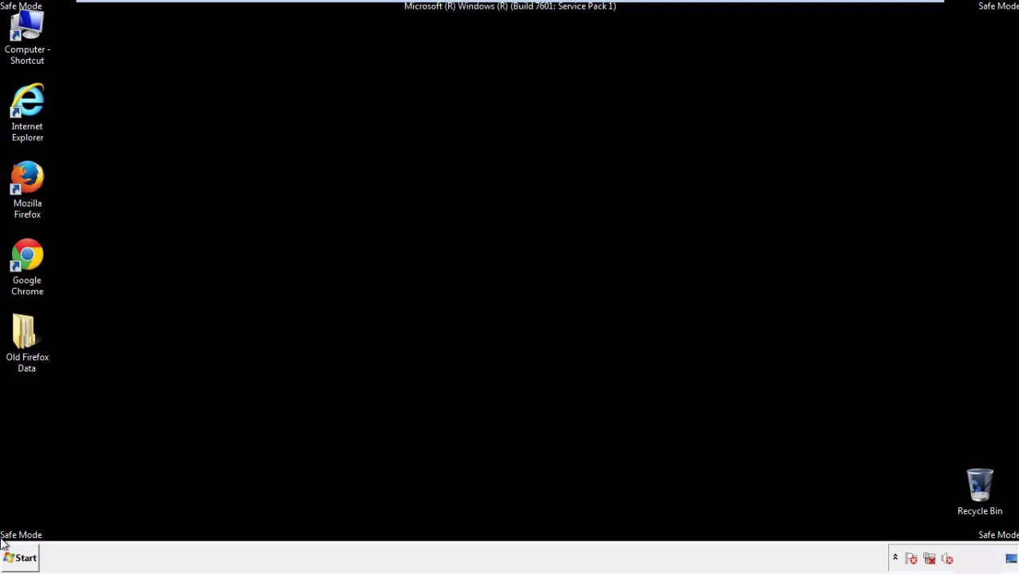
Launch Google Chrome and dismiss its default-browser prompt
{"action": "left_click", "coordinate": [25, 253]}
{"action": "double_click", "coordinate": [25, 253]}
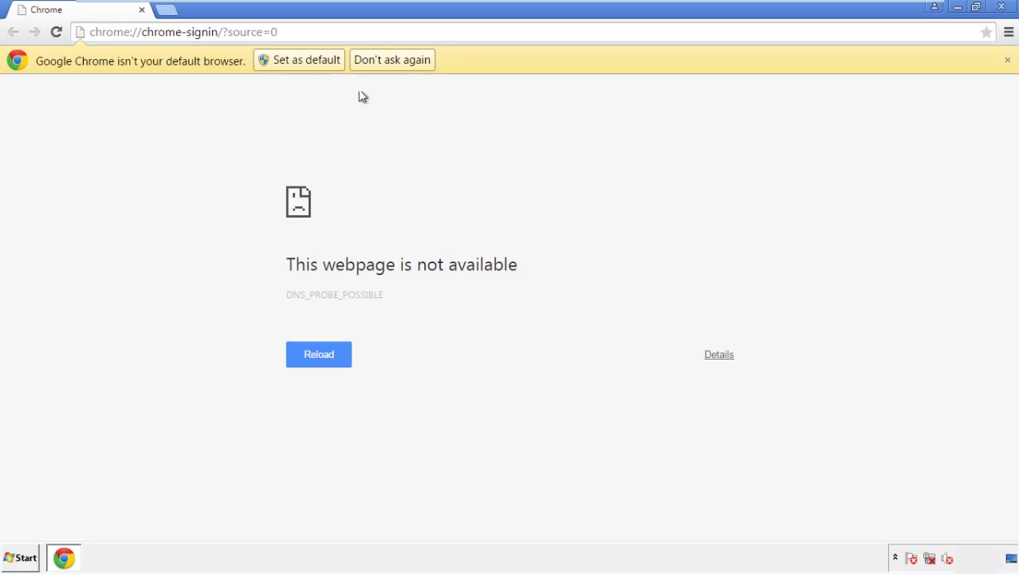
{"action": "left_click", "coordinate": [392, 60]}
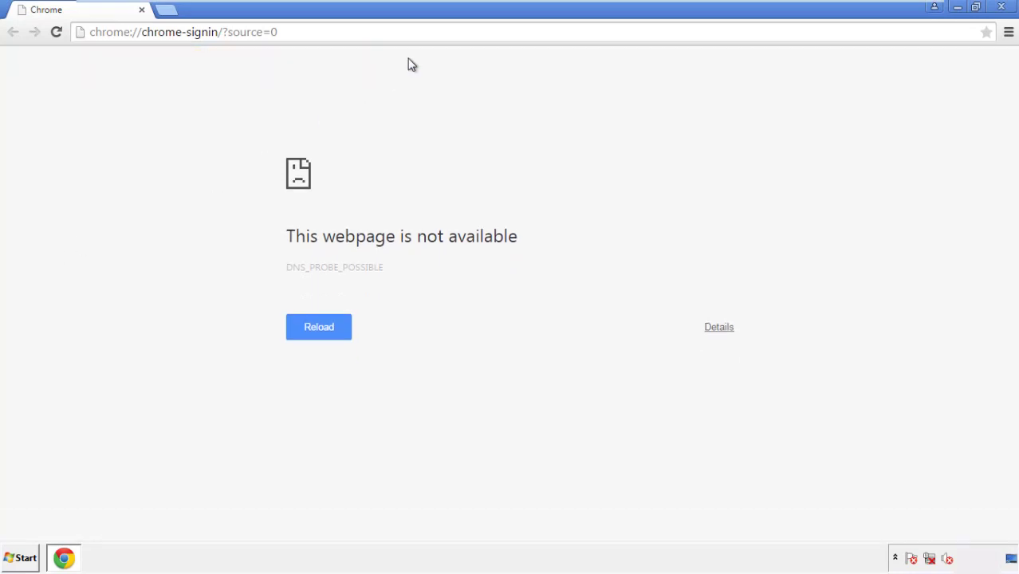
Go from Chrome's Settings to the History page and open Clear browsing data
{"action": "left_click", "coordinate": [1008, 34]}
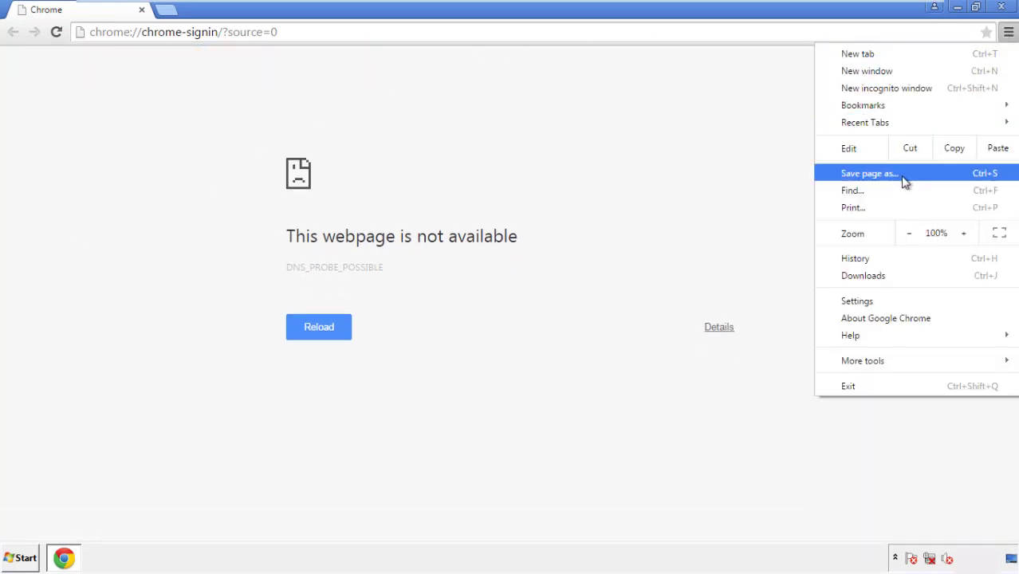
{"action": "left_click", "coordinate": [861, 300]}
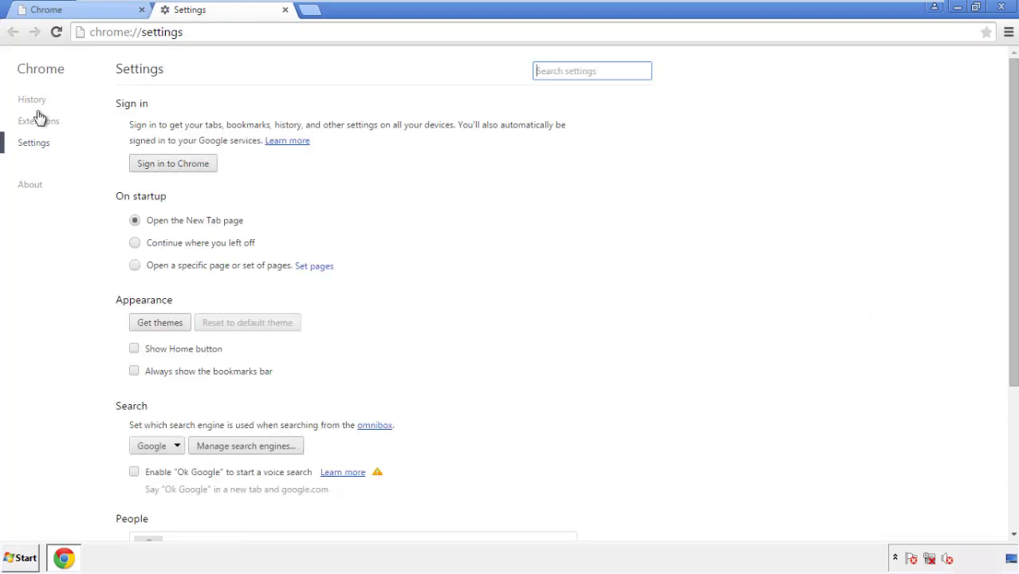
{"action": "left_click", "coordinate": [32, 100]}
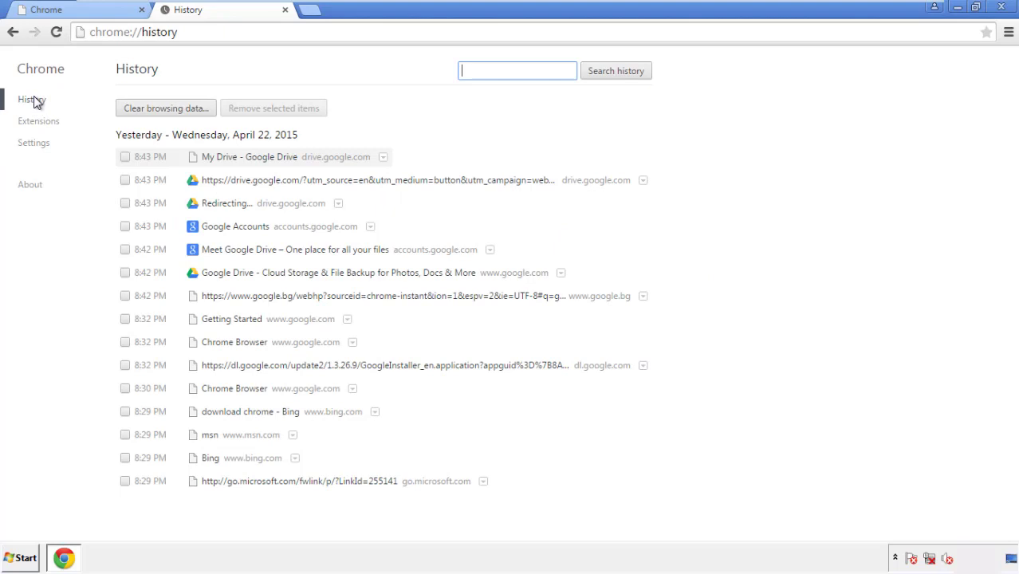
{"action": "left_click", "coordinate": [154, 109]}
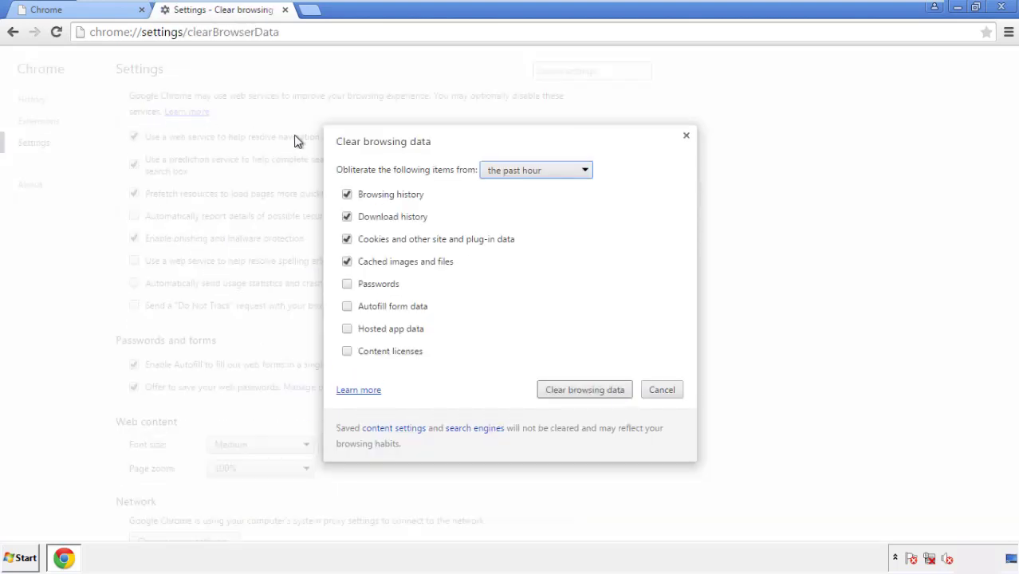
Clear Chrome browsing data from the beginning of time, including autofill form data
{"action": "left_click", "coordinate": [512, 171]}
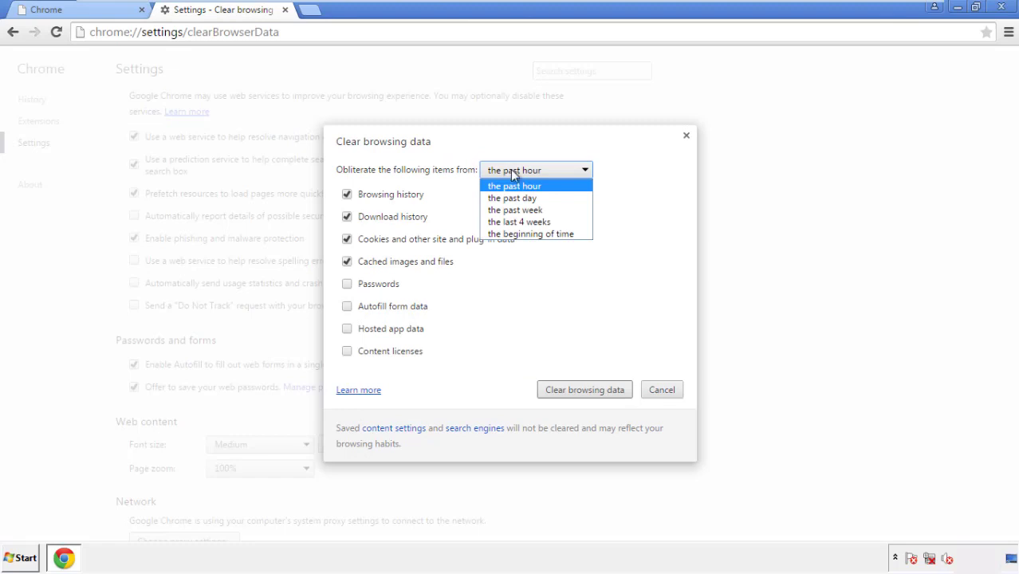
{"action": "left_click", "coordinate": [511, 234]}
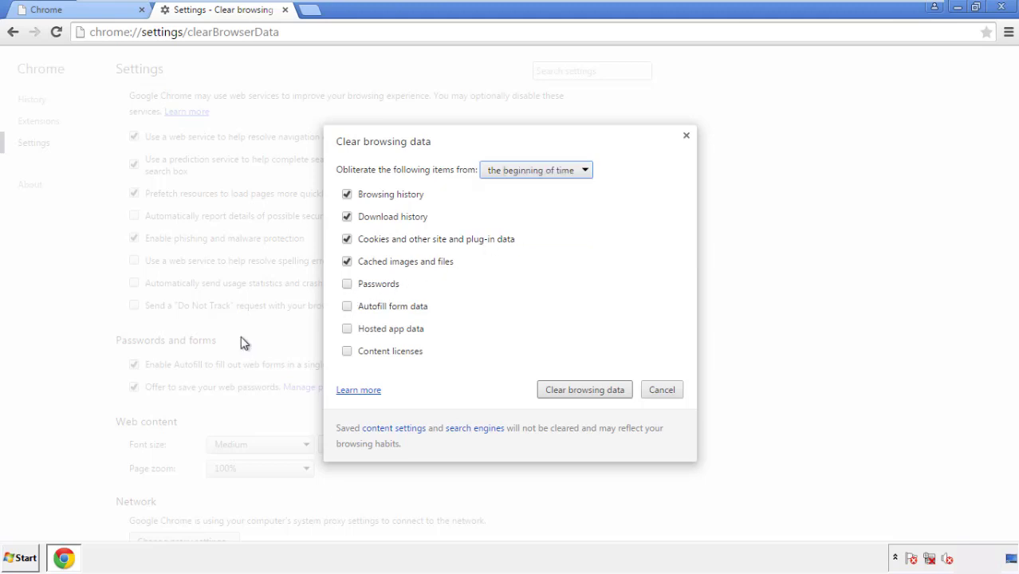
{"action": "left_click", "coordinate": [348, 308]}
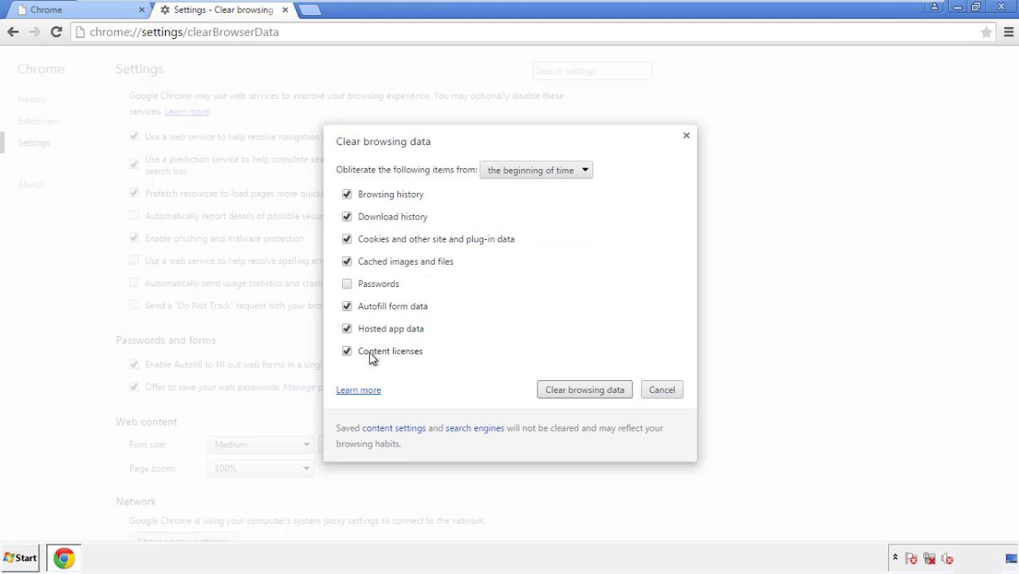
{"action": "left_click", "coordinate": [572, 392]}
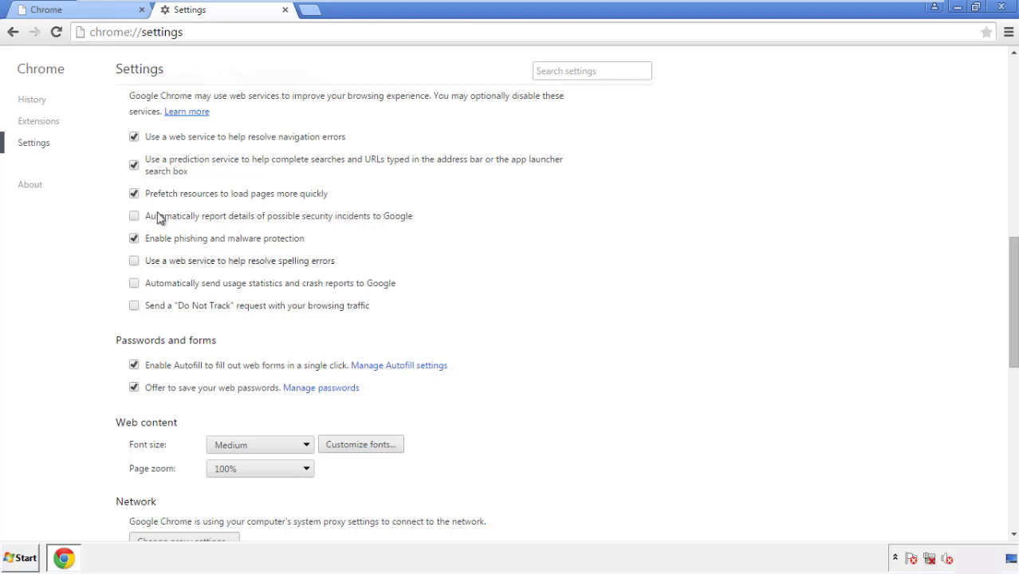
Reset Chrome settings to their defaults from the bottom of Settings, then close Chrome
{"action": "left_click_drag", "start_coordinate": [1012, 253], "coordinate": [1010, 427]}
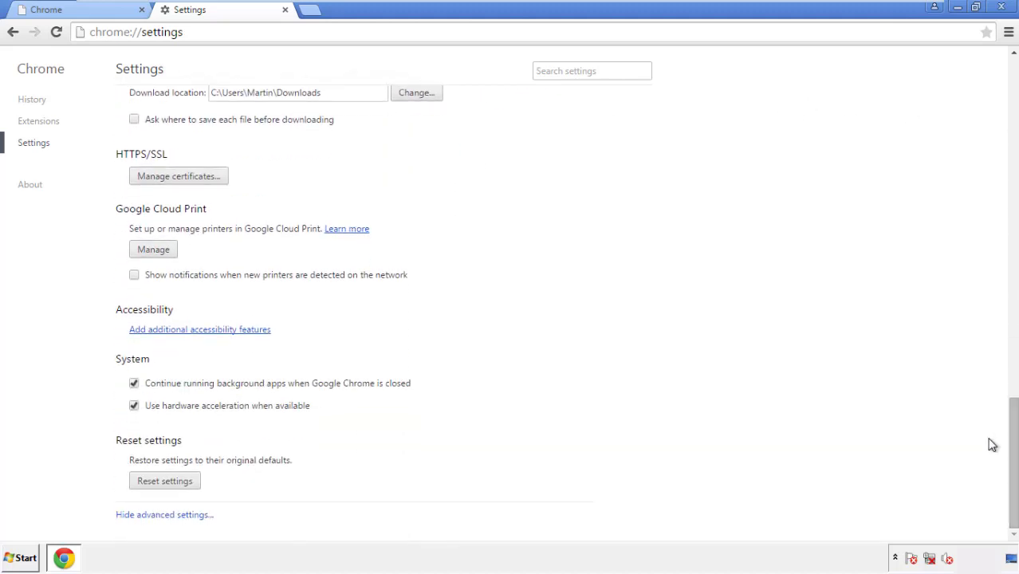
{"action": "left_click", "coordinate": [191, 483]}
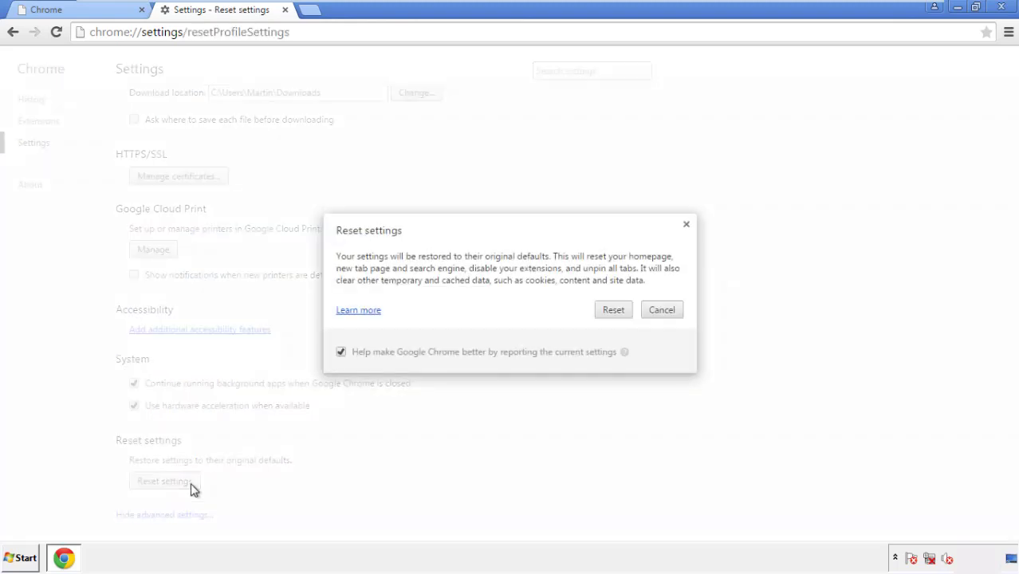
{"action": "left_click", "coordinate": [613, 311]}
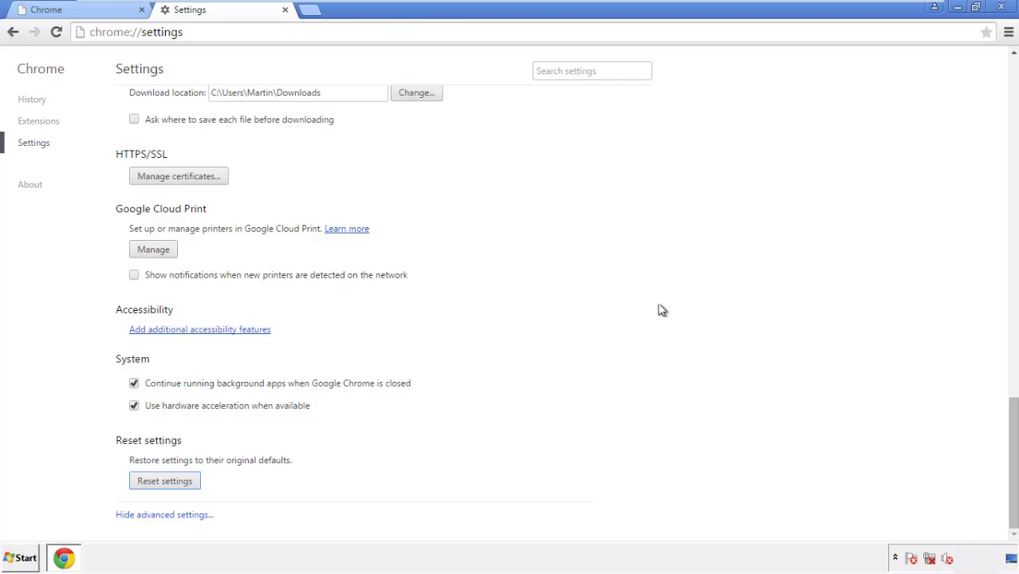
{"action": "left_click", "coordinate": [1001, 6]}
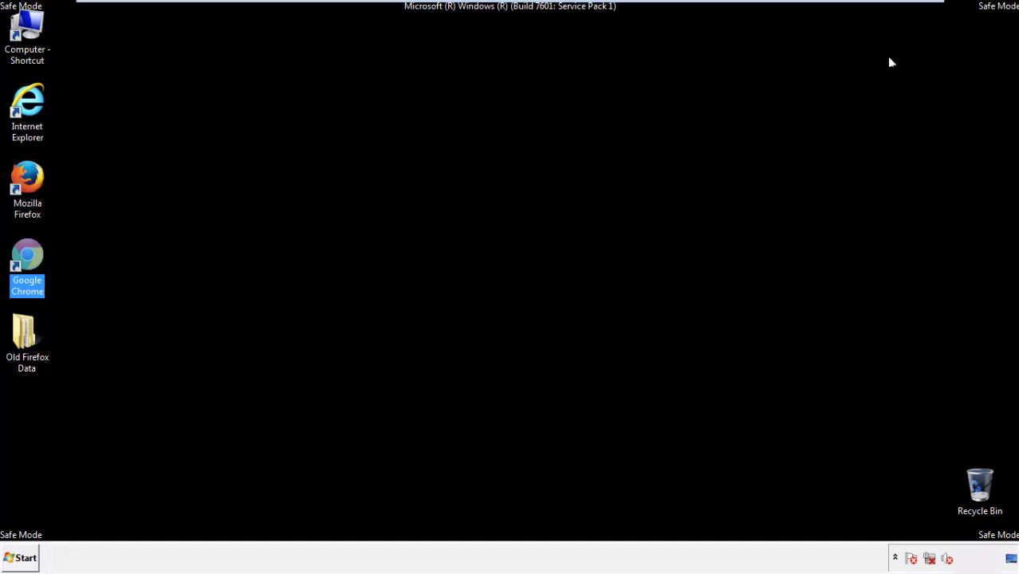
Launch Firefox, remove Search Mine in the Add-ons Manager, and close Firefox
{"action": "left_click", "coordinate": [549, 258]}
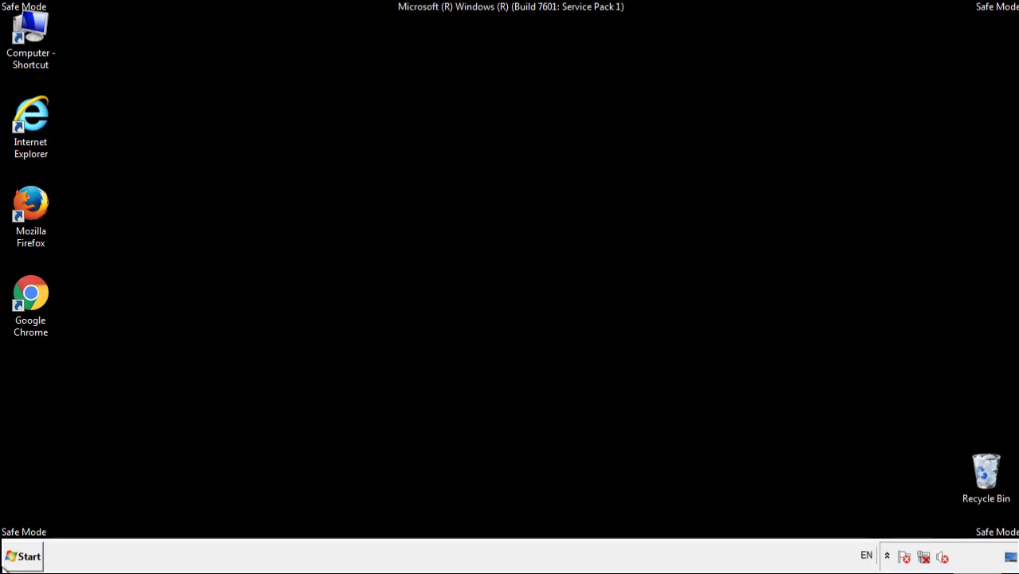
{"action": "double_click", "coordinate": [39, 199]}
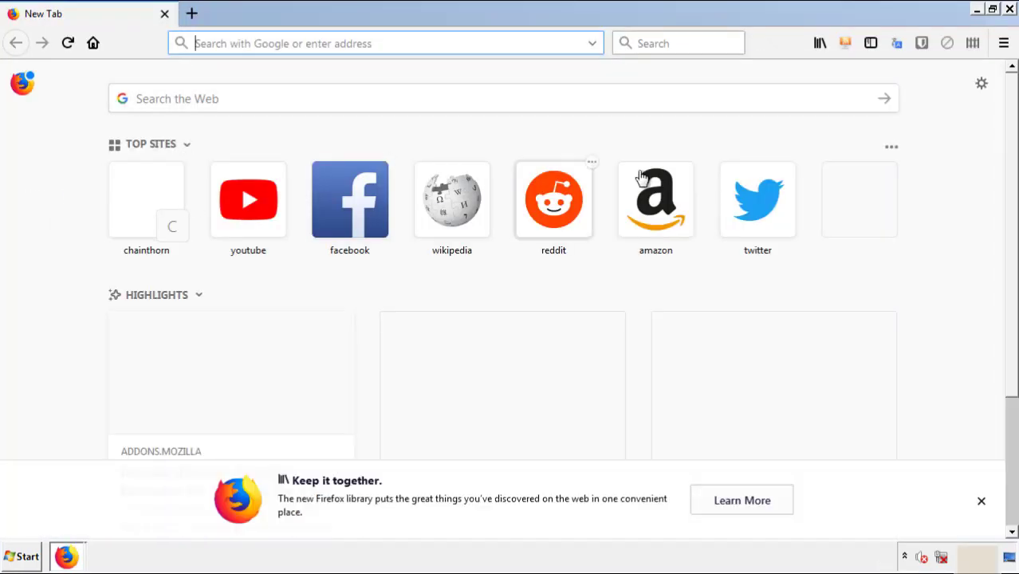
{"action": "left_click", "coordinate": [1004, 44]}
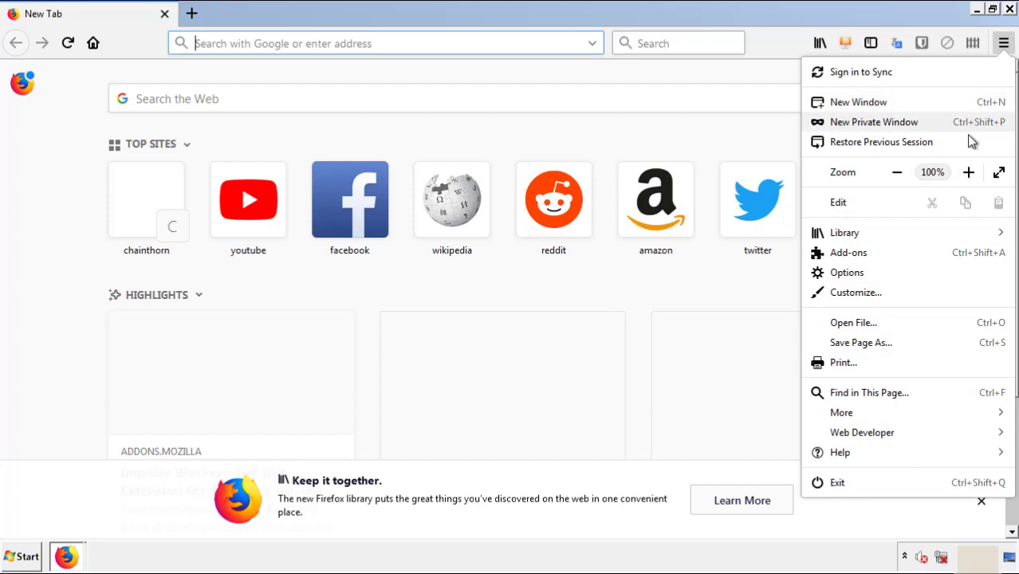
{"action": "left_click", "coordinate": [848, 253]}
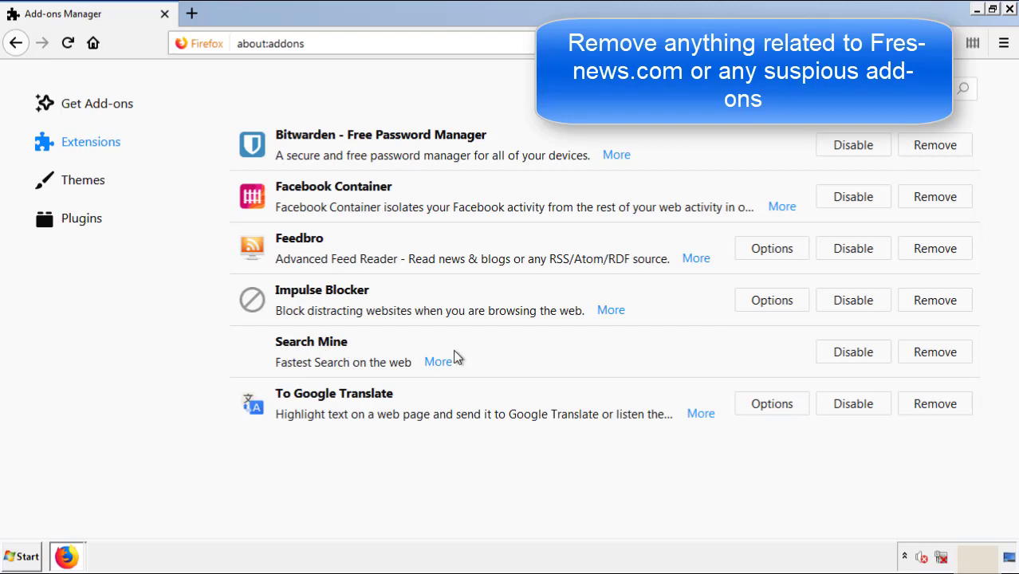
{"action": "left_click", "coordinate": [932, 357]}
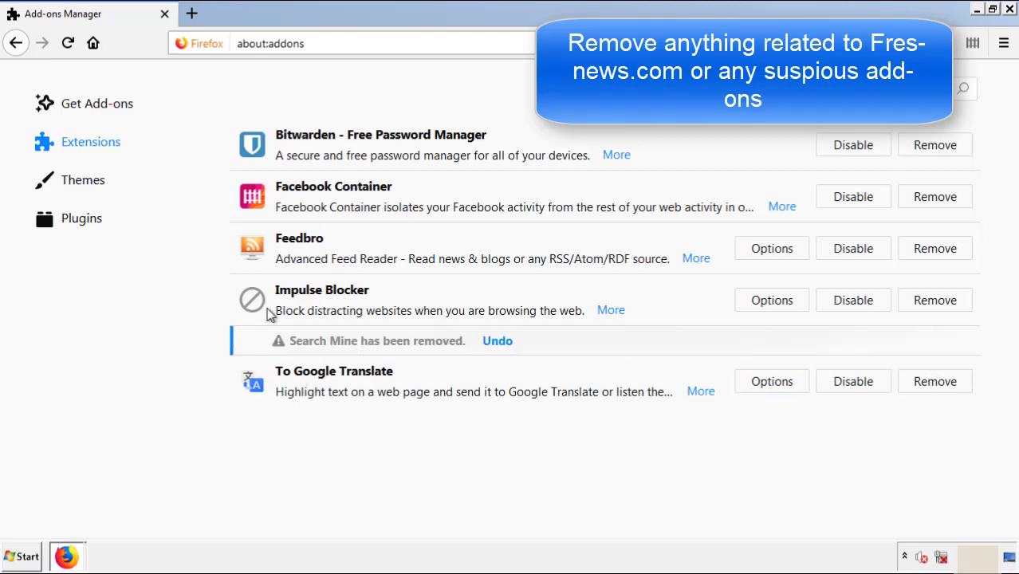
{"action": "left_click", "coordinate": [1009, 9]}
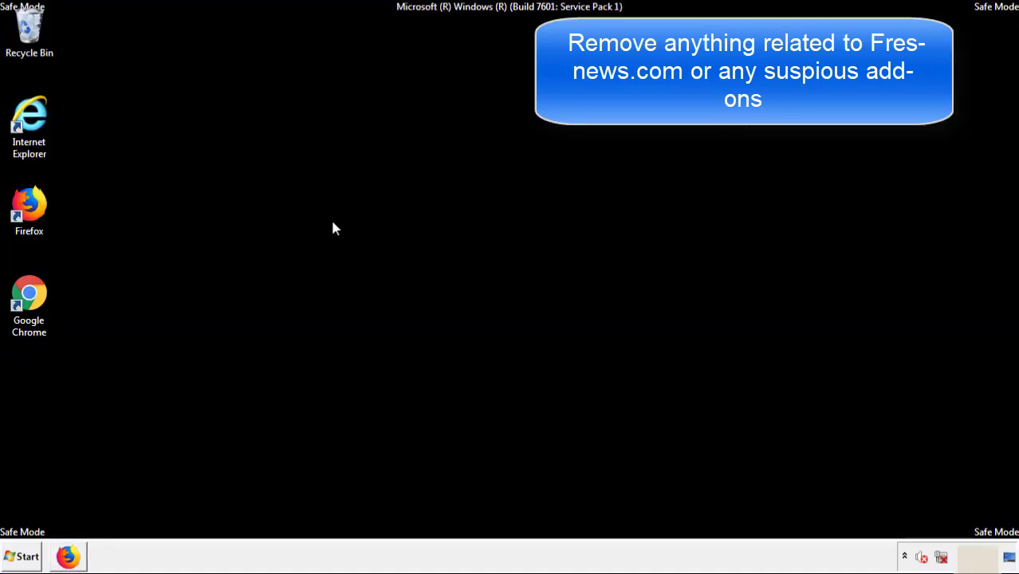
Remove the Search Mine extension from Chrome's Extensions page, then close Chrome
{"action": "double_click", "coordinate": [29, 312]}
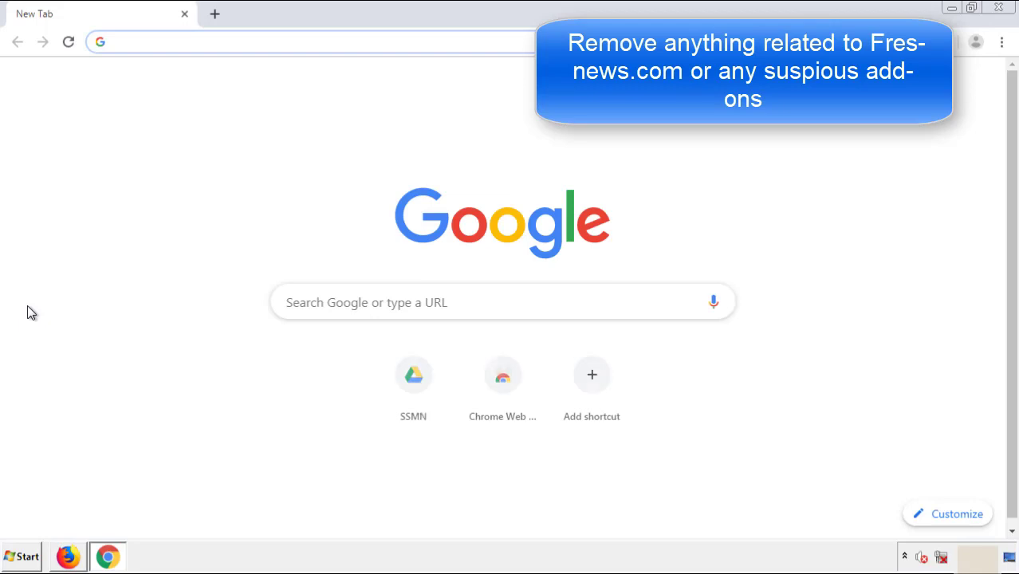
{"action": "left_click", "coordinate": [1001, 41]}
{"action": "mouse_move", "coordinate": [915, 277]}
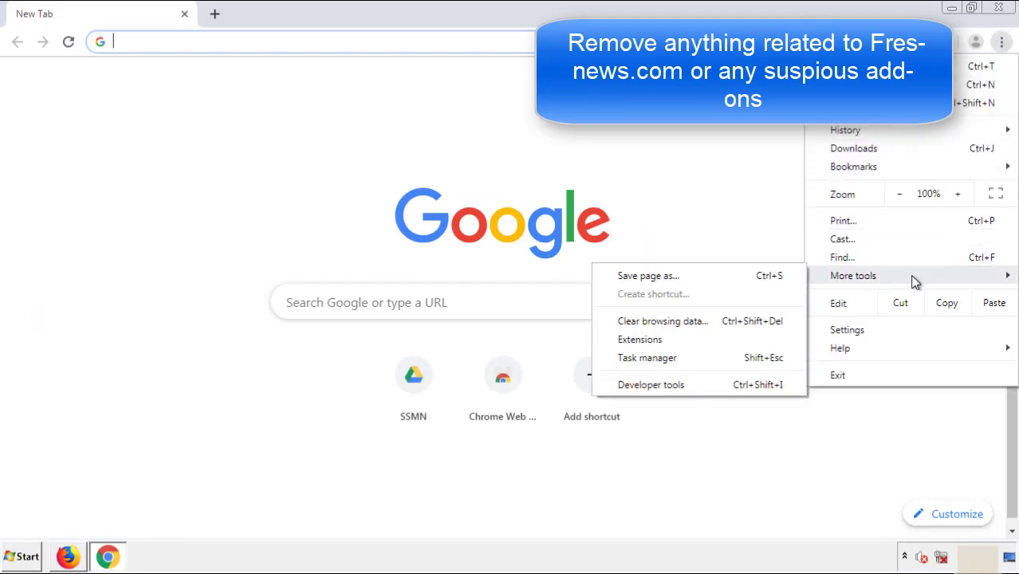
{"action": "left_click", "coordinate": [647, 338]}
{"action": "scroll", "coordinate": [286, 266], "scroll_direction": "down", "scroll_amount": 10}
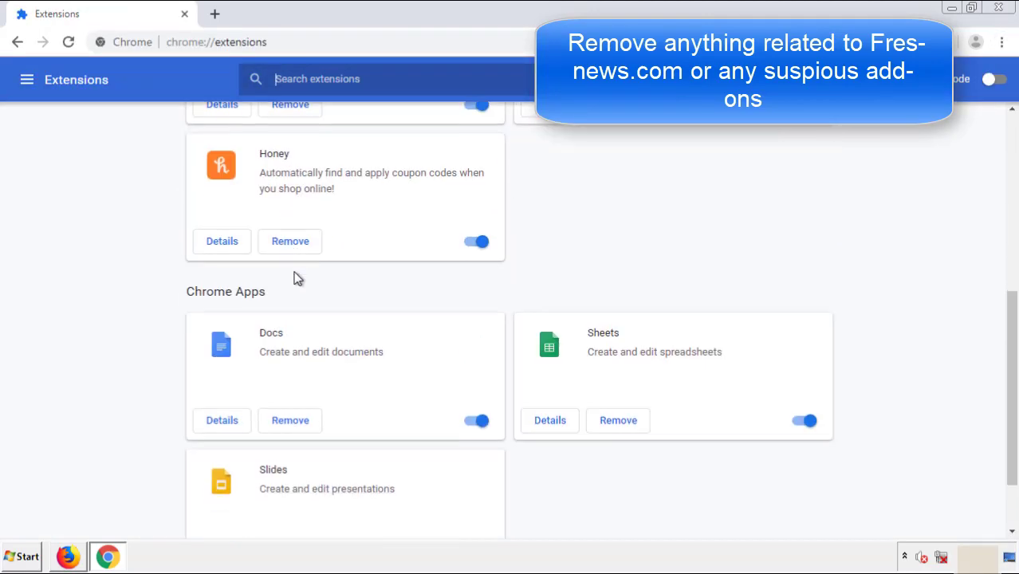
{"action": "scroll", "coordinate": [382, 291], "scroll_direction": "up", "scroll_amount": 10}
{"action": "left_click", "coordinate": [289, 233]}
{"action": "left_click", "coordinate": [571, 133]}
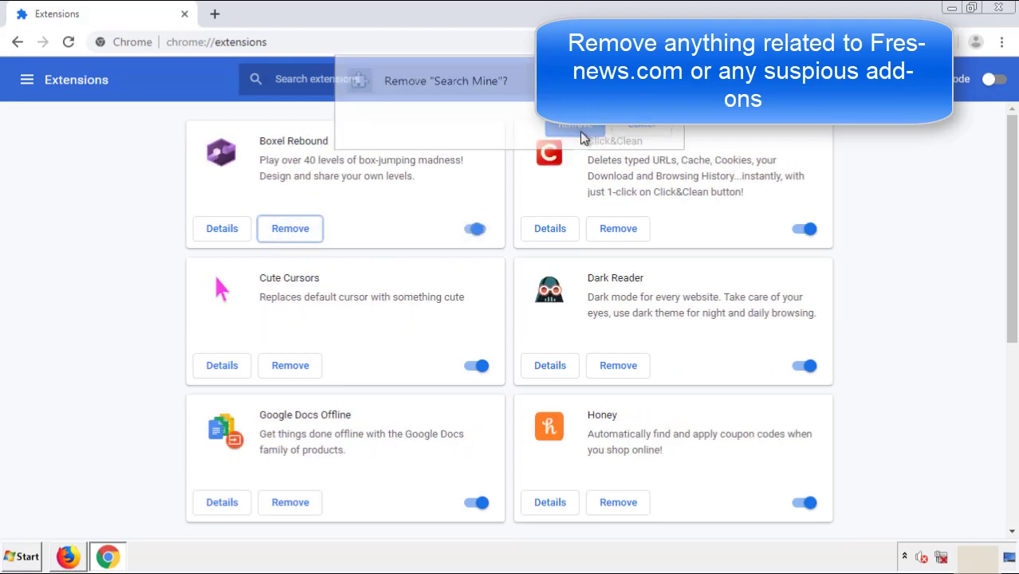
{"action": "left_click", "coordinate": [1008, 13]}
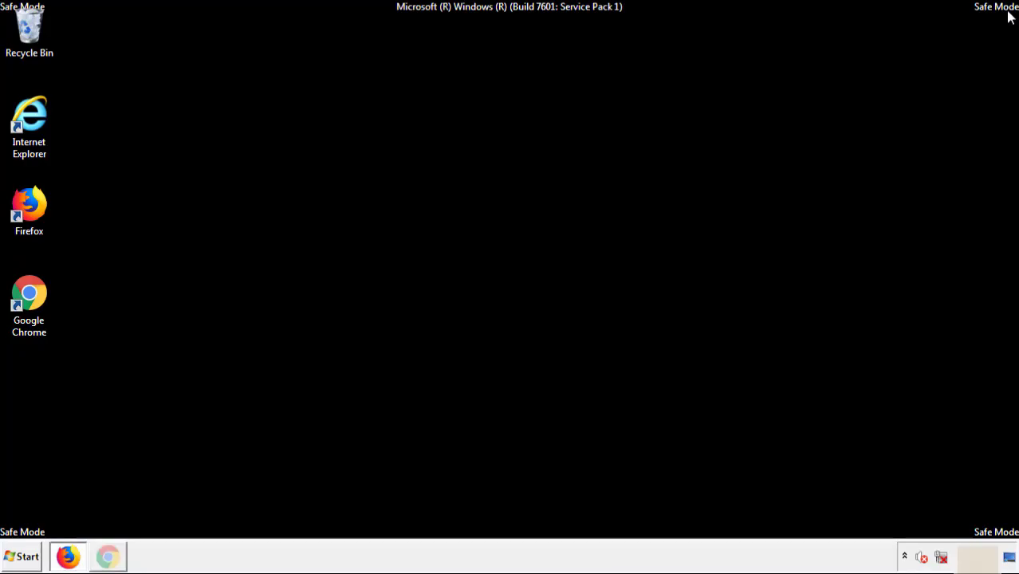
Restart the computer from the Start menu's Shut down options
{"action": "left_click", "coordinate": [28, 561]}
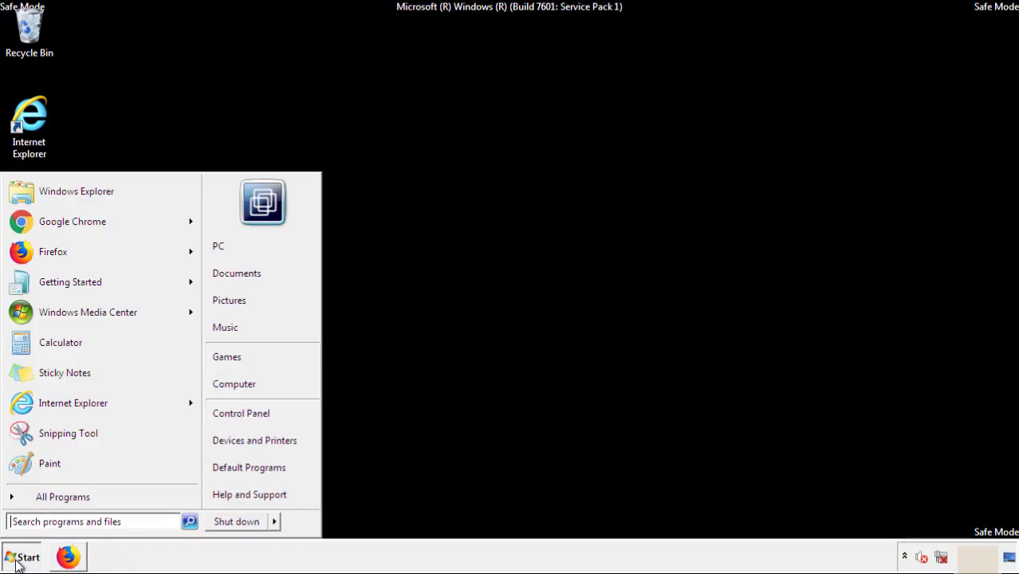
{"action": "left_click", "coordinate": [276, 523]}
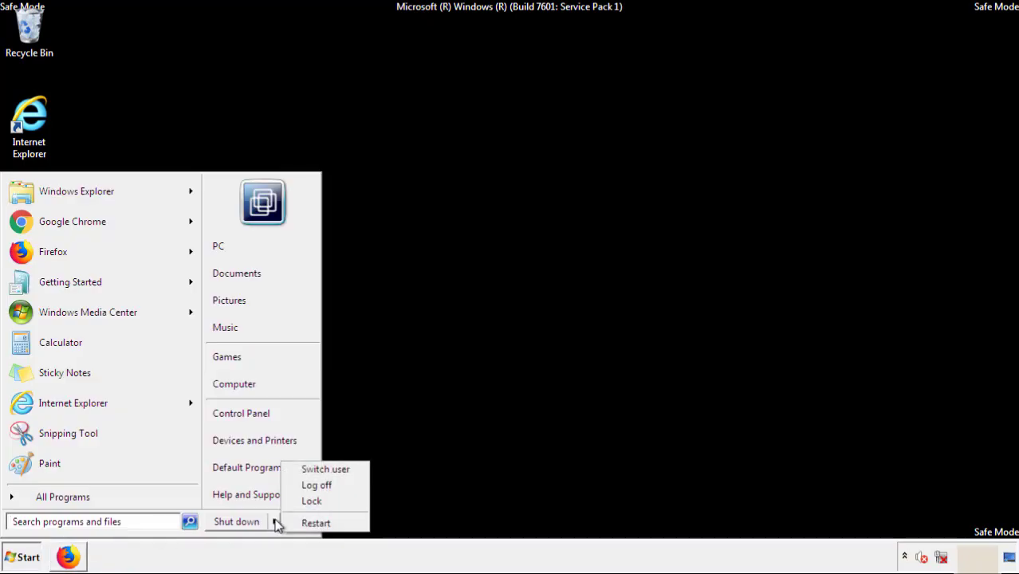
{"action": "left_click", "coordinate": [316, 522]}
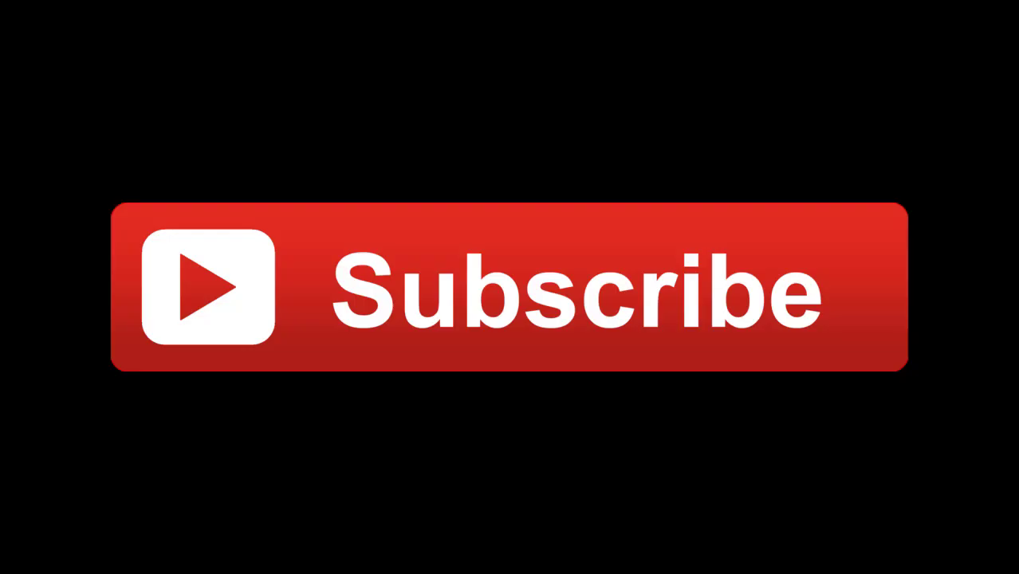